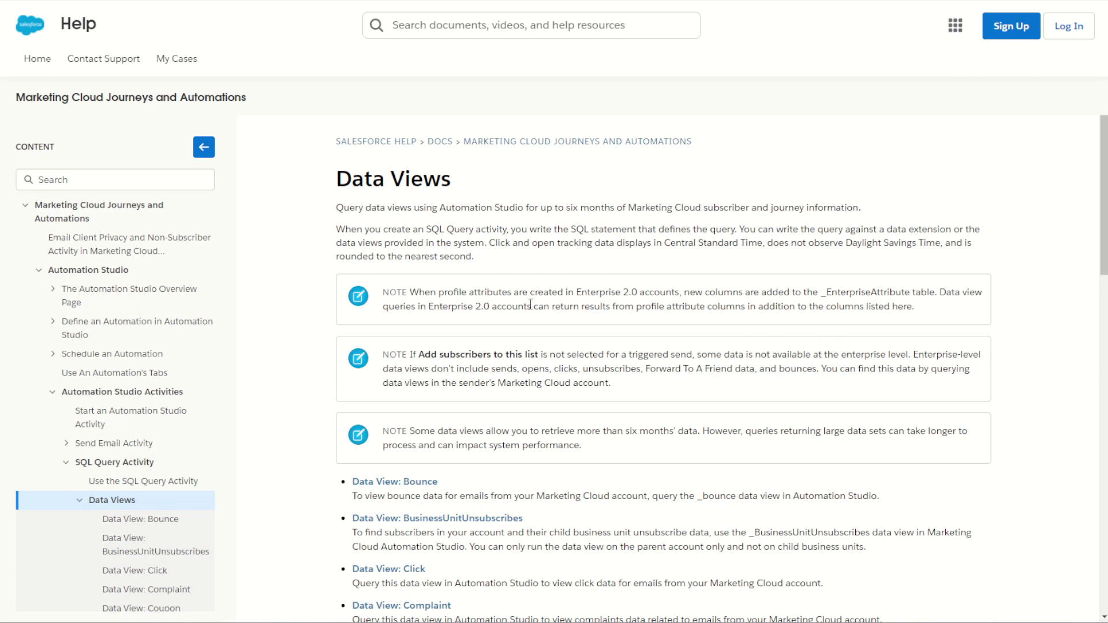
scroll(511, 408, down, 2)
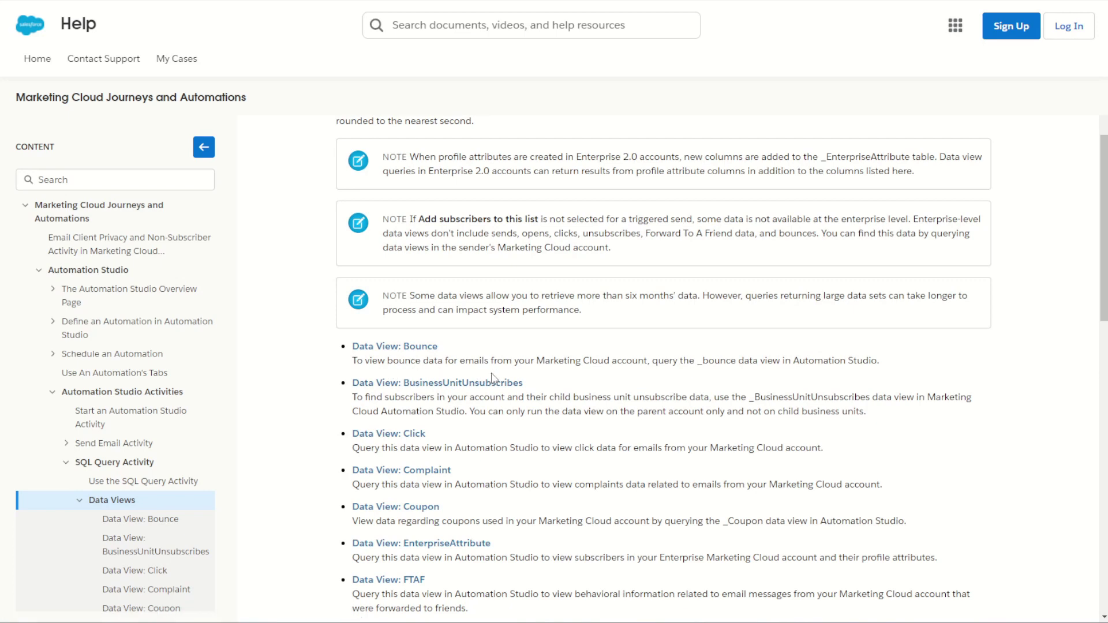
scroll(632, 376, down, 2)
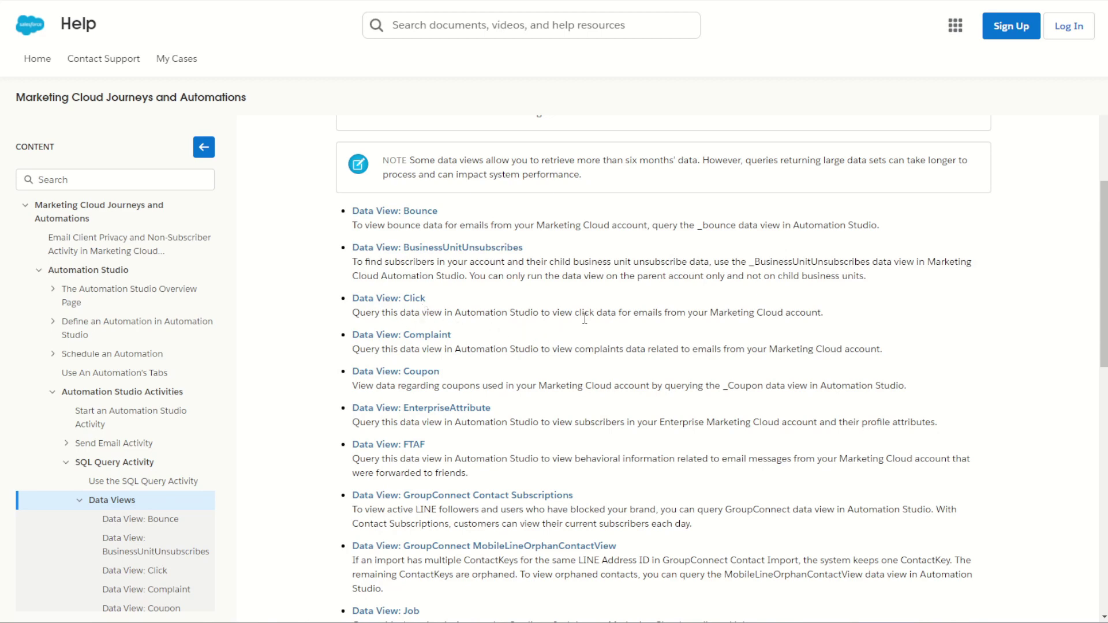
scroll(655, 338, down, 5)
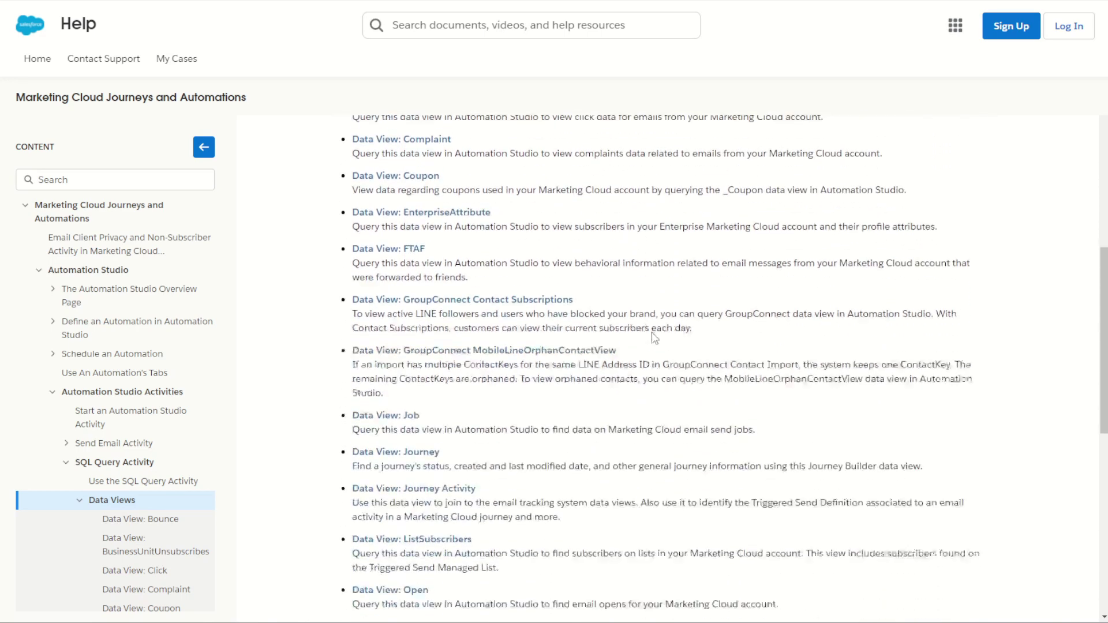
scroll(519, 337, down, 5)
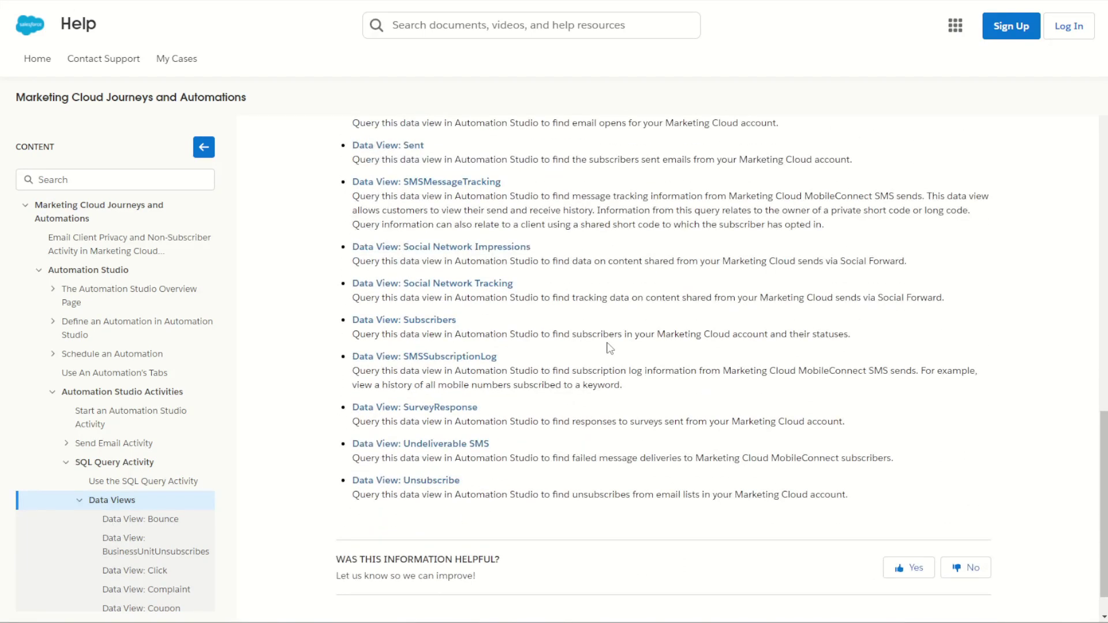
scroll(610, 348, up, 10)
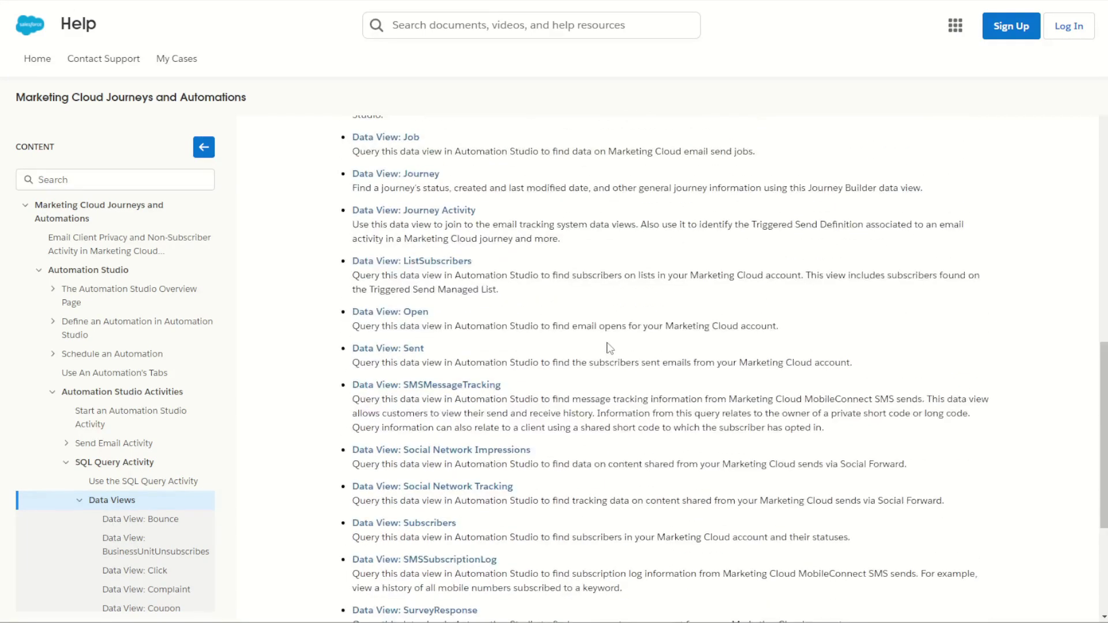
scroll(608, 343, up, 2)
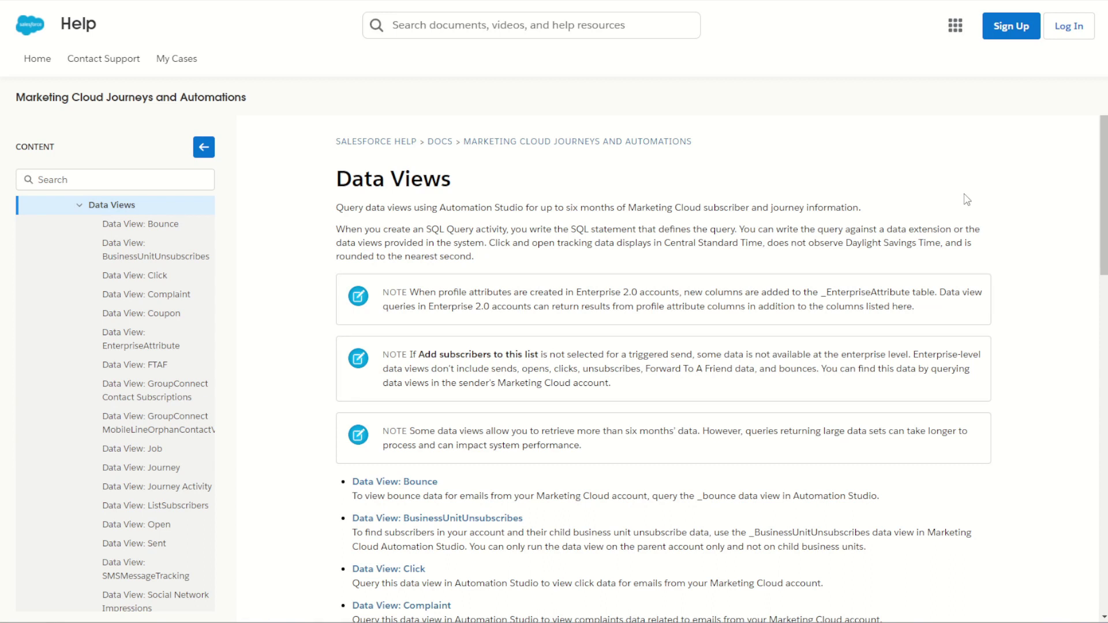
Scroll down the data views list and open the 'Data View: Job' article.
scroll(604, 281, down, 3)
scroll(526, 299, down, 5)
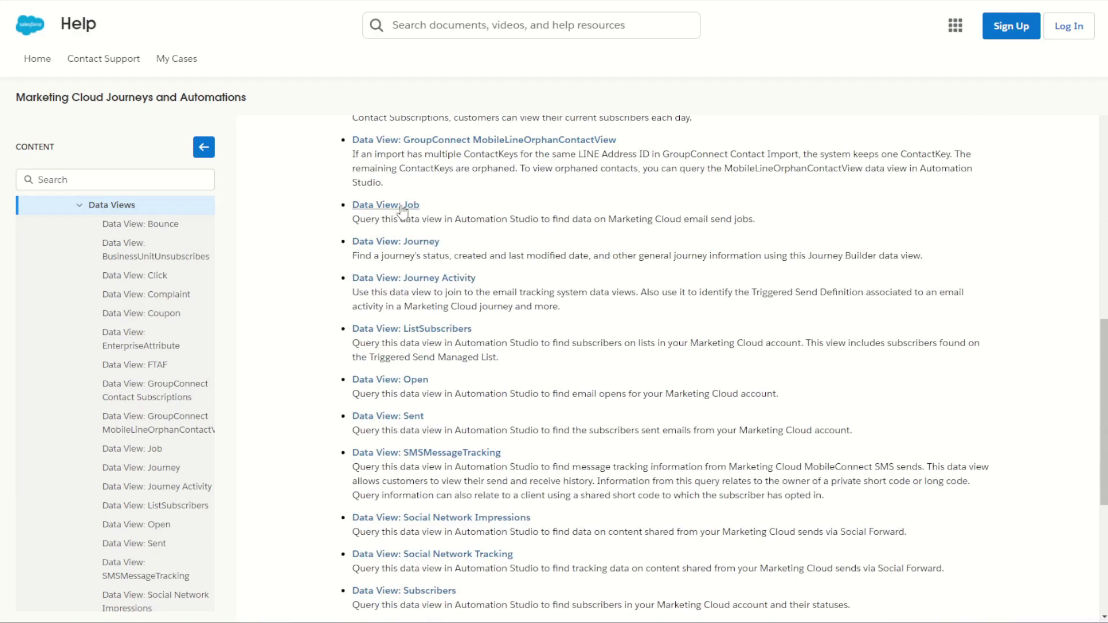
click(402, 206)
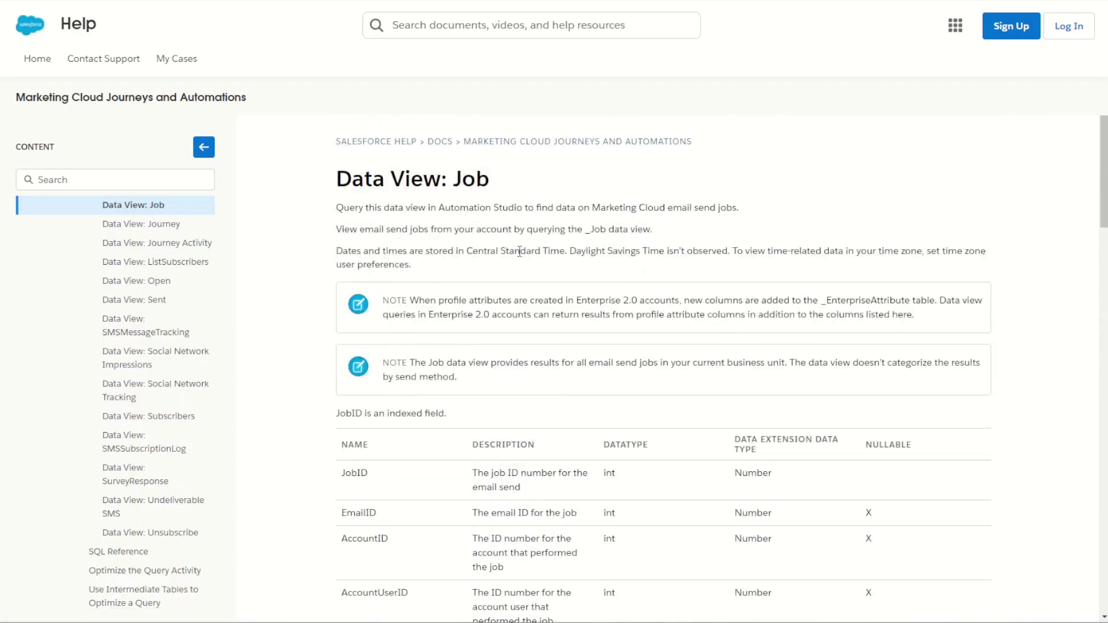
Highlight the Job view's intro text, then read down its JobID, EmailID, SchedTime field table.
drag(336, 209, 633, 225)
click(583, 233)
double_click(603, 230)
scroll(381, 330, down, 2)
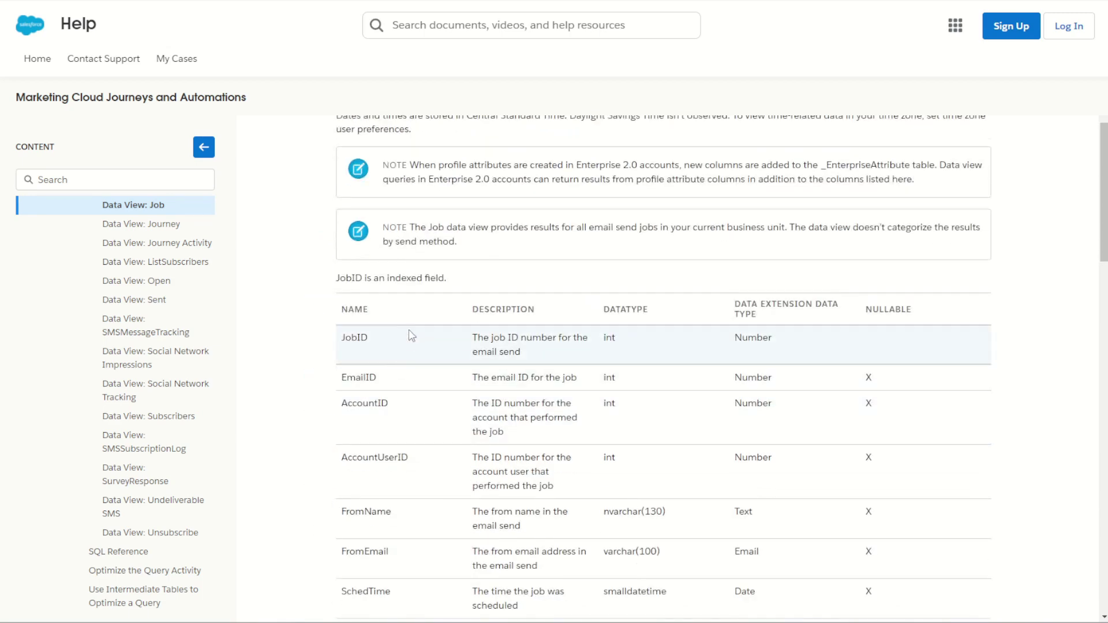
scroll(411, 336, down, 2)
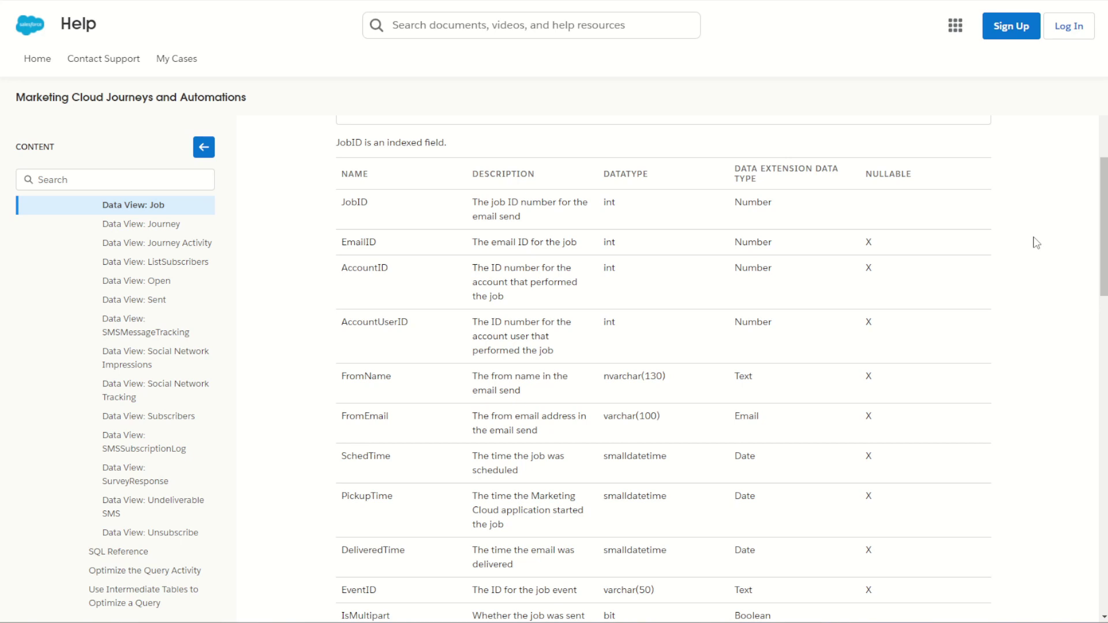
Switch to the dbdiagram.io tab with the SFMC Data Views diagram.
key(ctrl+Tab)
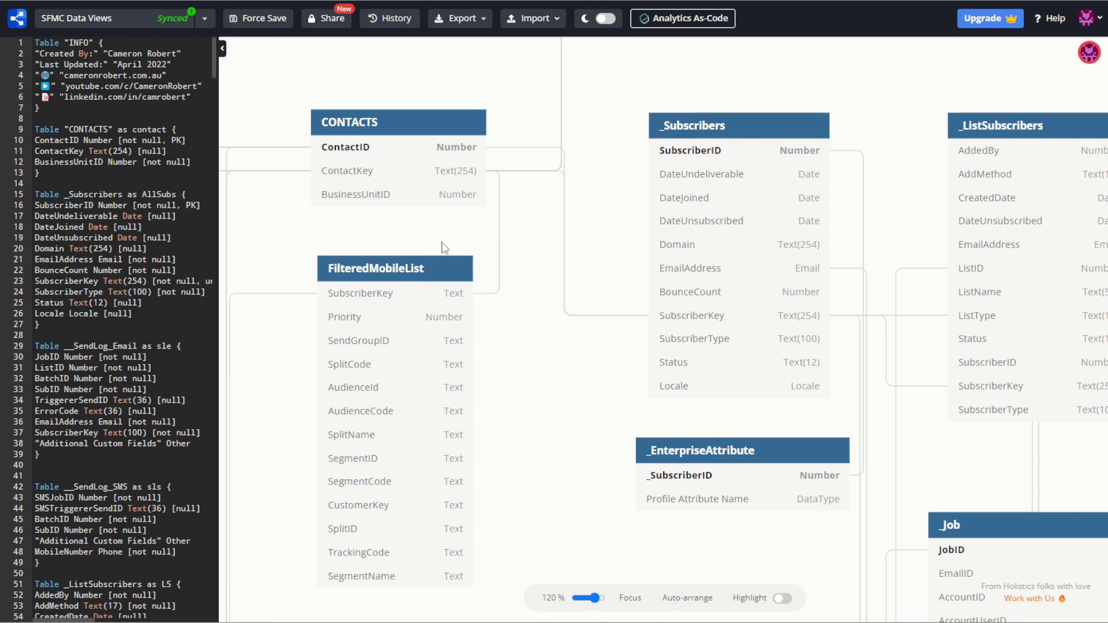
Pan the diagram left to bring the _Unsubscribe, _Job and _Sent tables into view.
drag(632, 136, 304, 107)
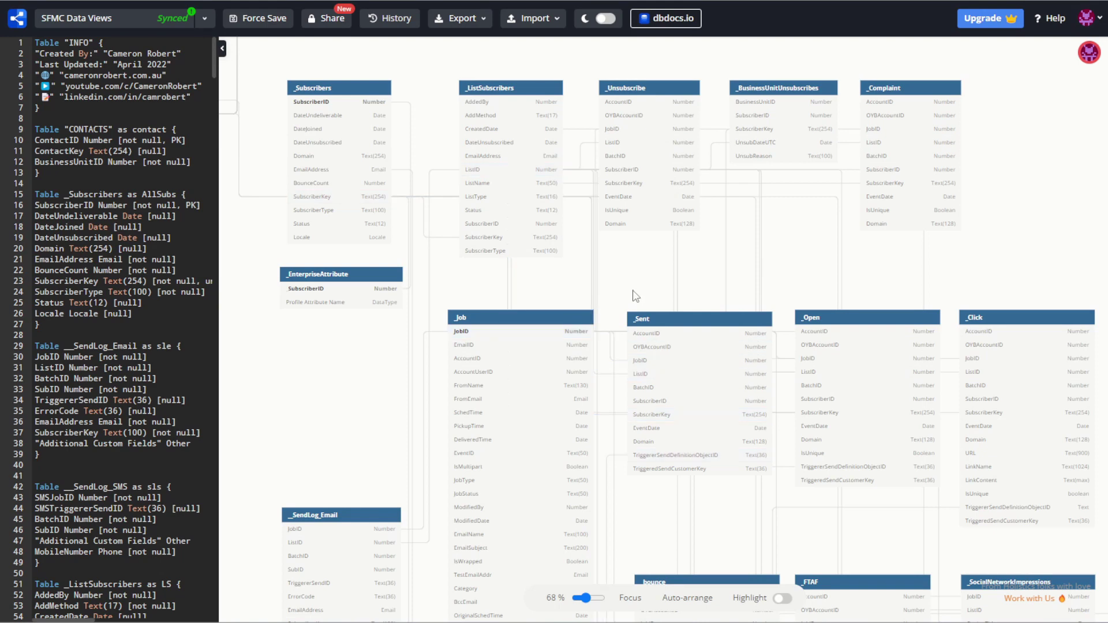
Scroll the canvas to centre _Job and its JobID-linked _Sent, _Open and _Click tables.
scroll(798, 272, down, 2)
scroll(798, 271, right, 2)
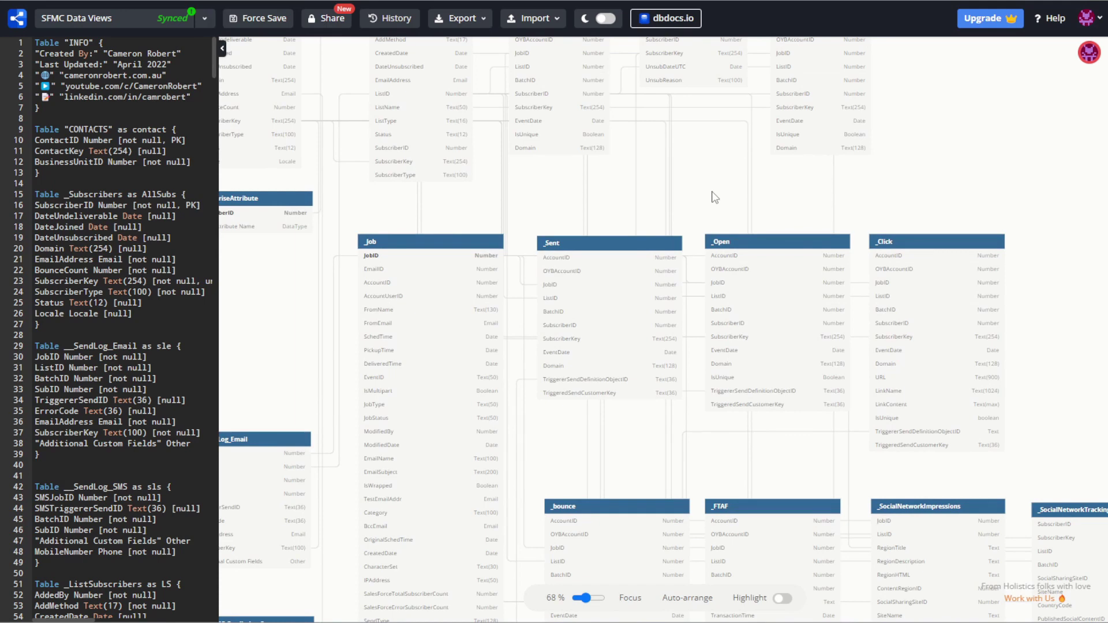
scroll(469, 210, up, 2)
scroll(470, 210, left, 4)
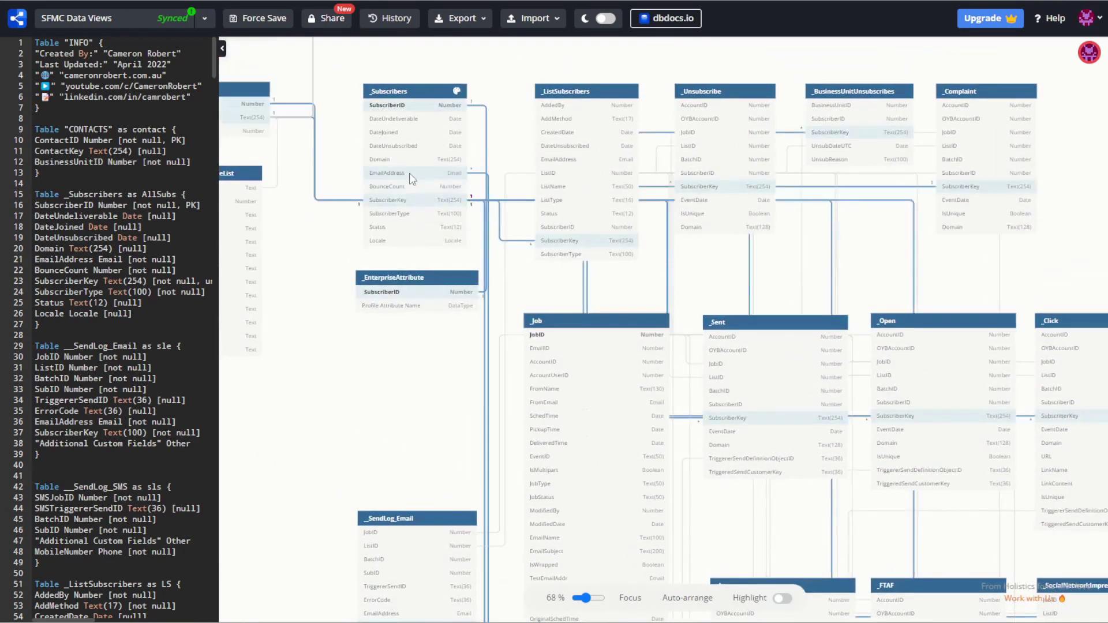
scroll(601, 279, down, 2)
scroll(601, 279, right, 3)
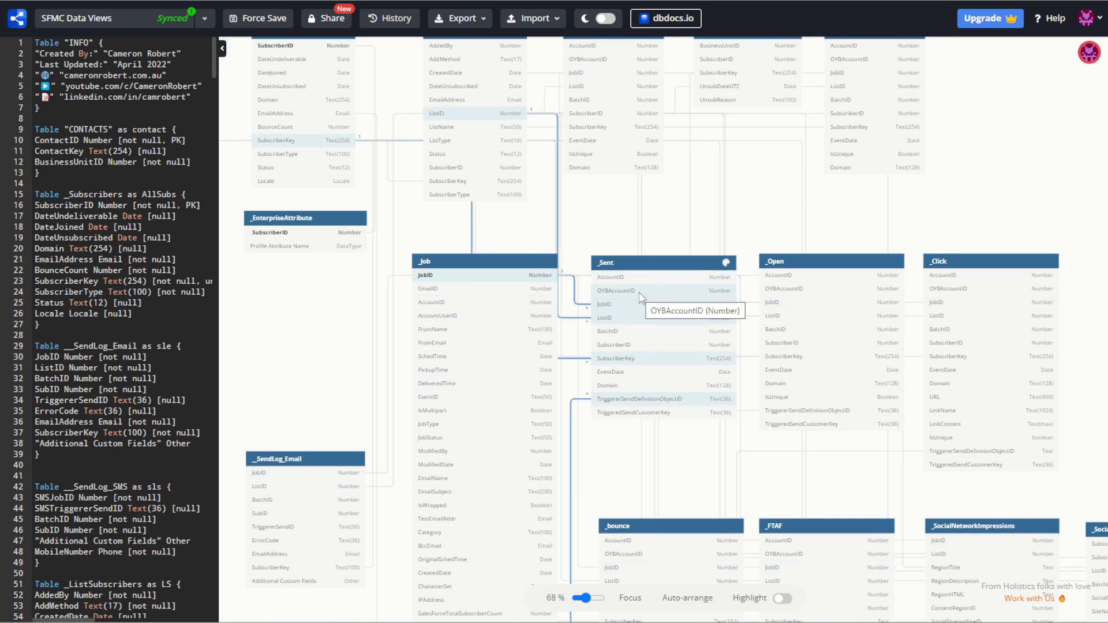
Drag the canvas up past _Click to reveal the _bounce, _FTAF and _Coupon tables.
drag(612, 247, 524, 209)
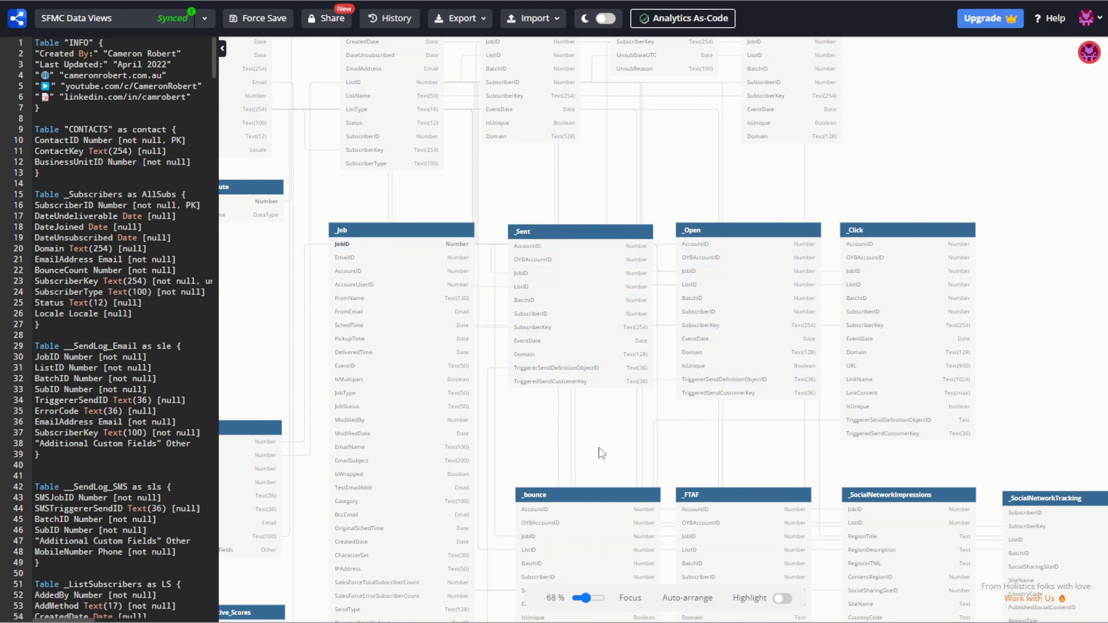
drag(596, 427, 532, 202)
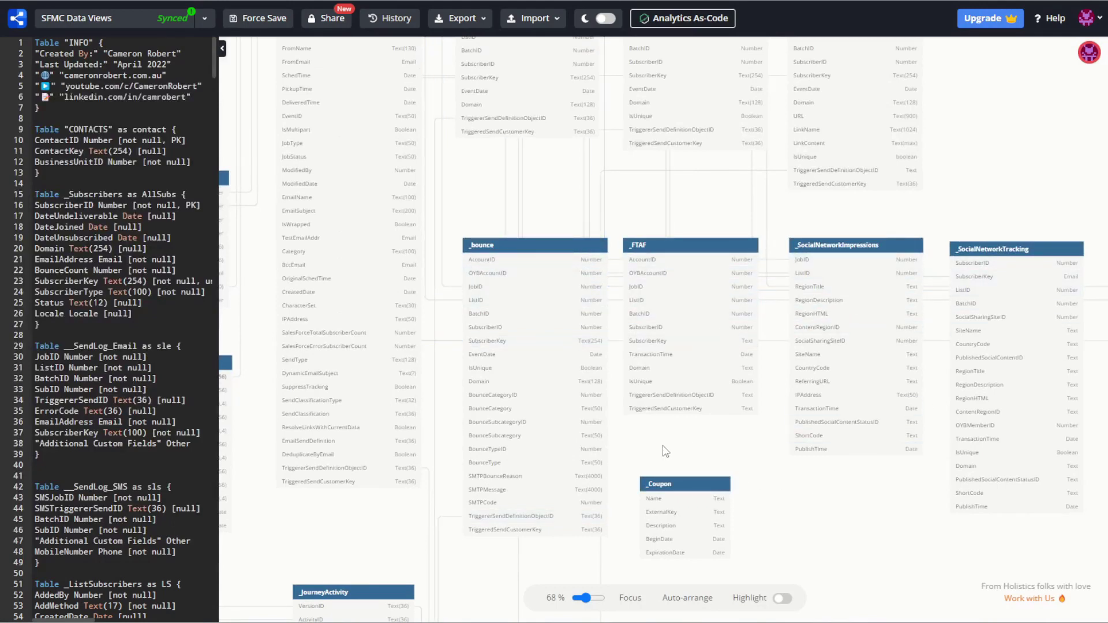
Scroll down and left to the _JourneyActivity and _Journey tables linked through VersionID.
scroll(742, 476, up, 5)
scroll(742, 476, left, 5)
scroll(741, 348, down, 1)
scroll(741, 348, left, 1)
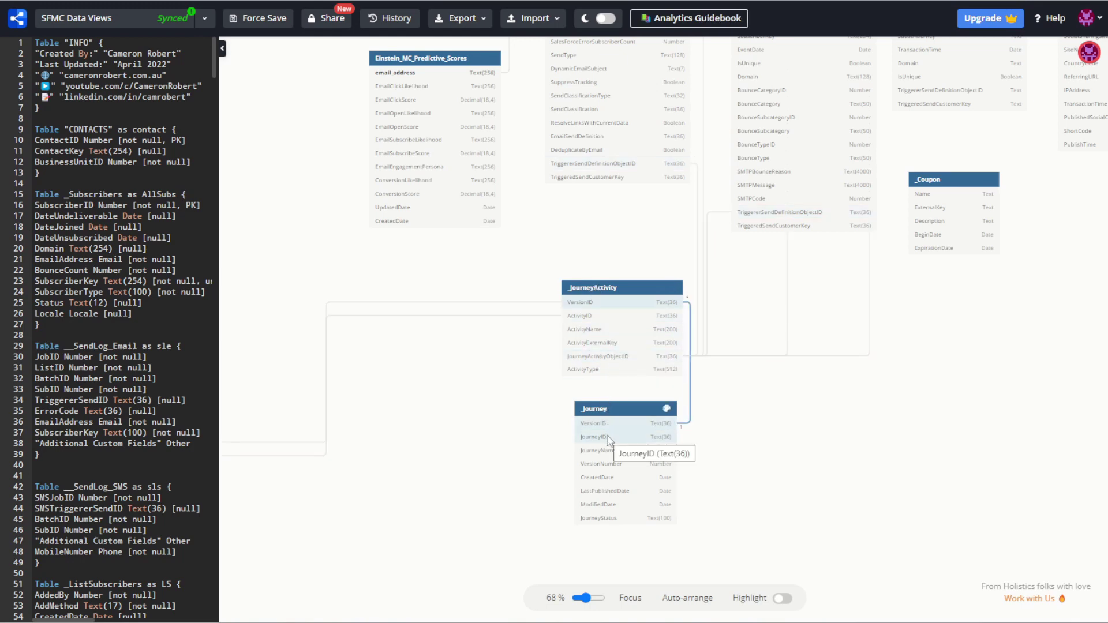
scroll(635, 440, right, 3)
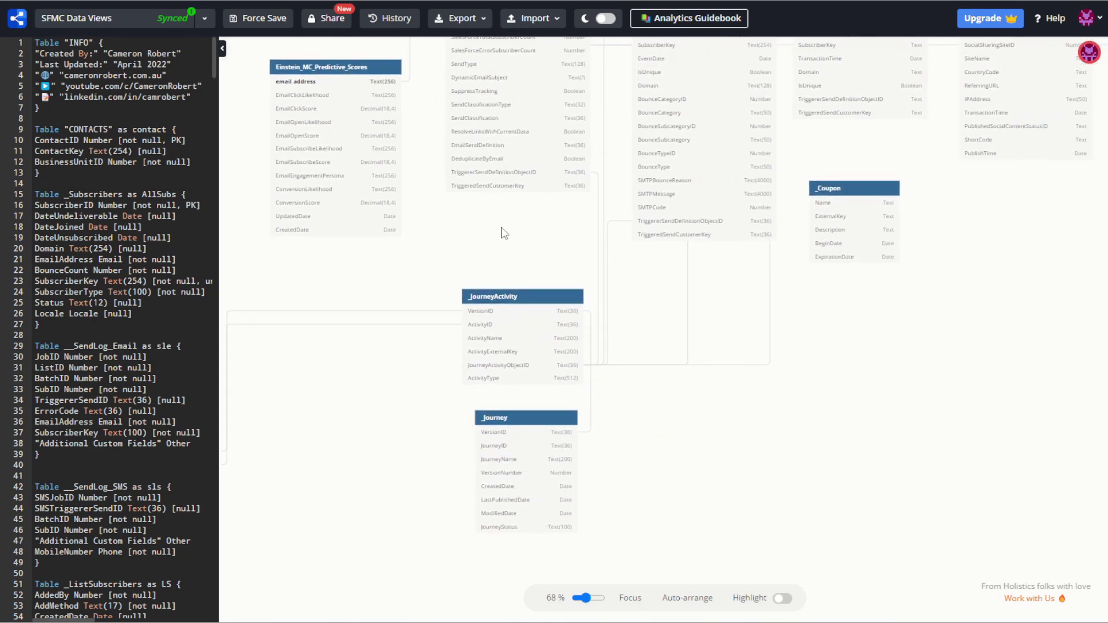
Scroll back up and left to the INFO, CONTACTS and _Subscribers tables at the diagram's top.
scroll(502, 235, up, 10)
scroll(502, 235, left, 4)
scroll(468, 130, up, 11)
scroll(467, 130, left, 2)
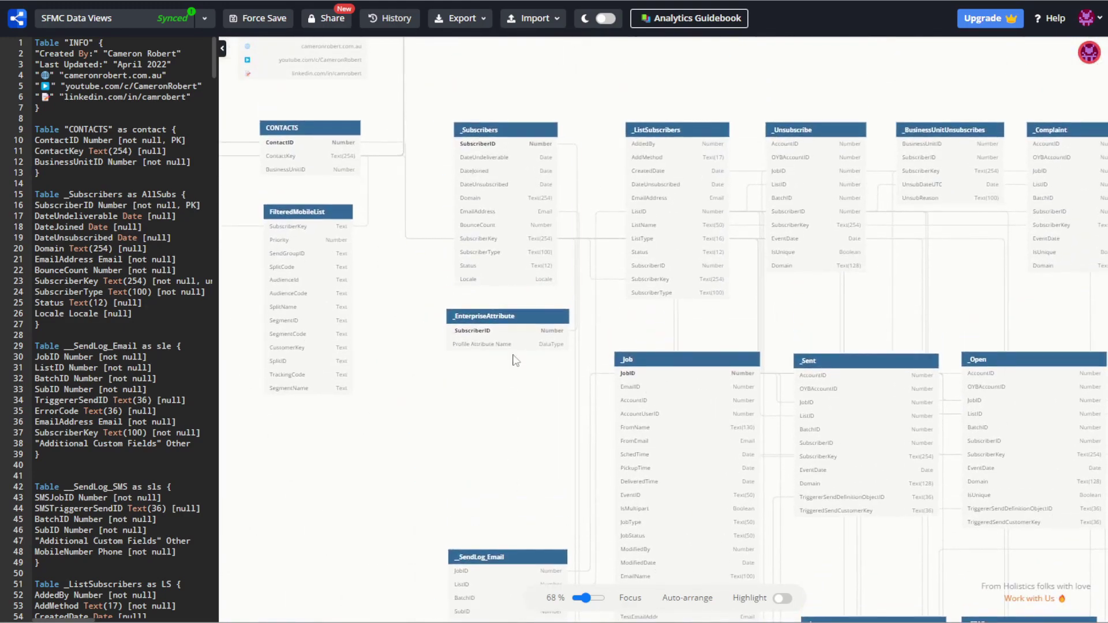
scroll(562, 208, down, 4)
scroll(563, 208, right, 8)
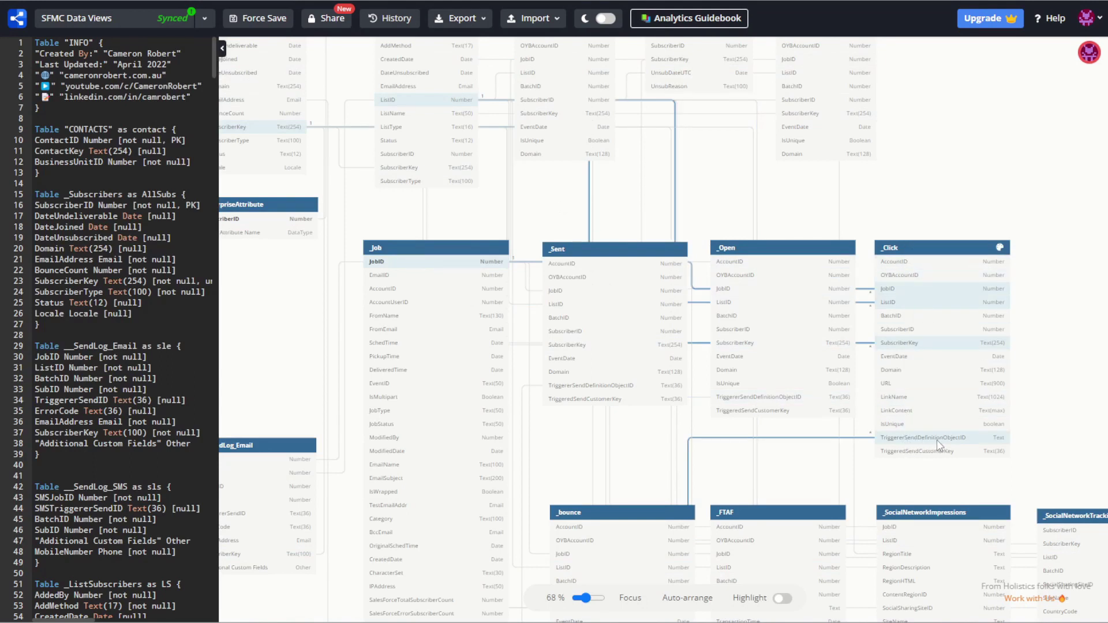
scroll(798, 469, down, 10)
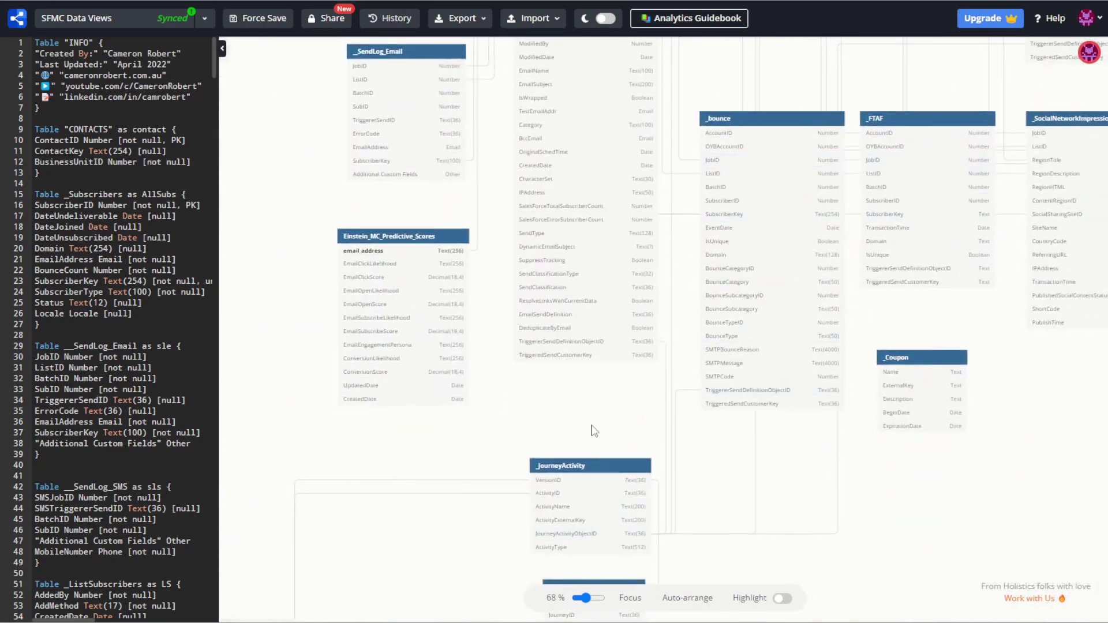